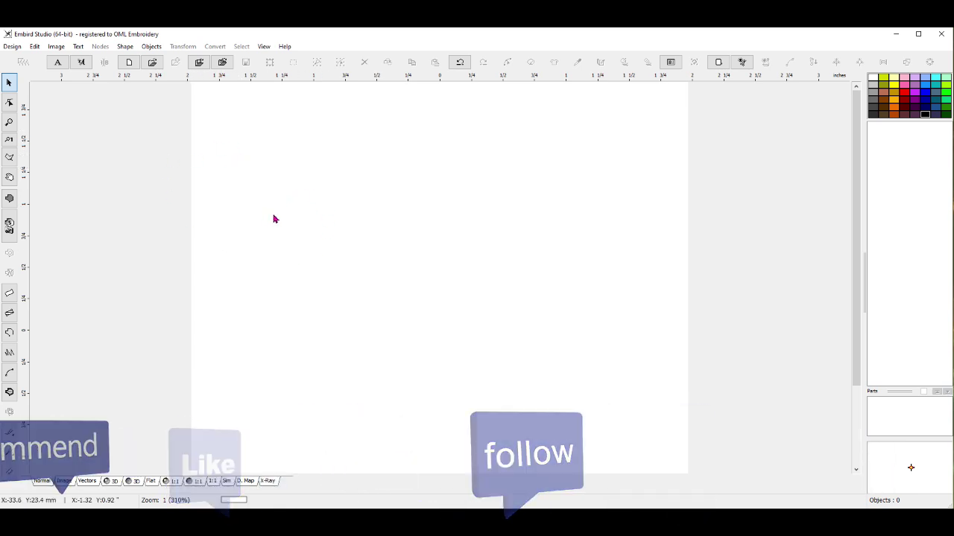
# Draw a 15.7 × 23.8 mm rectangle using the fill tool's Rectangle shape
pyautogui.click(9, 198)
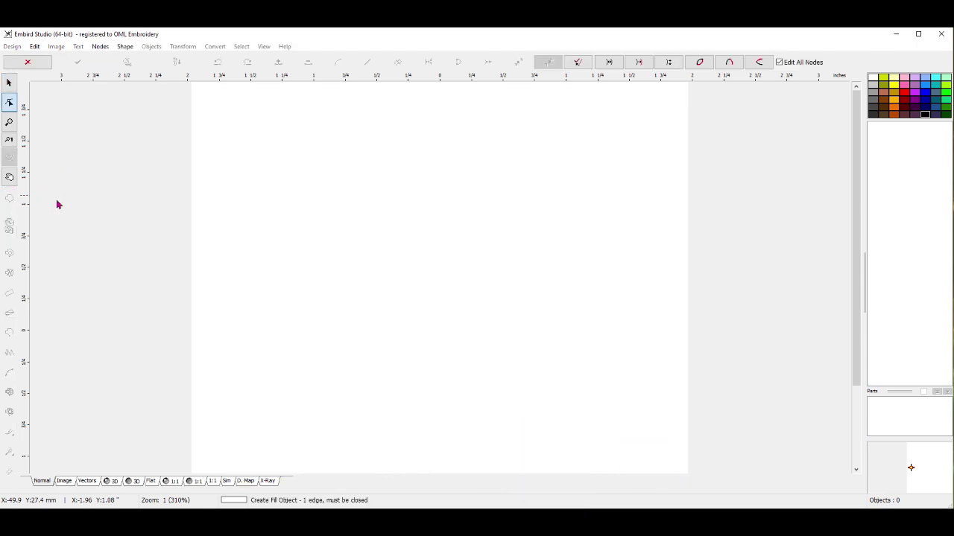
pyautogui.click(317, 198)
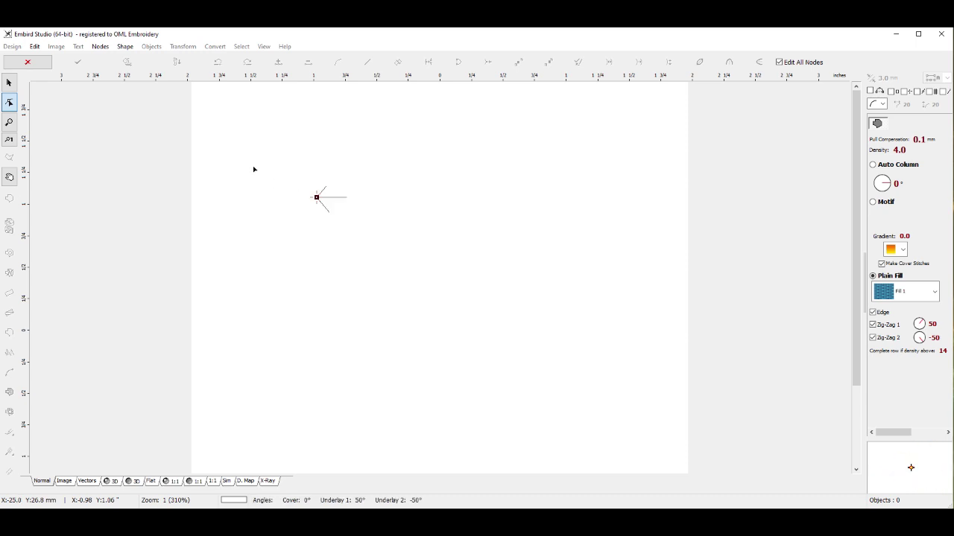
pyautogui.click(125, 47)
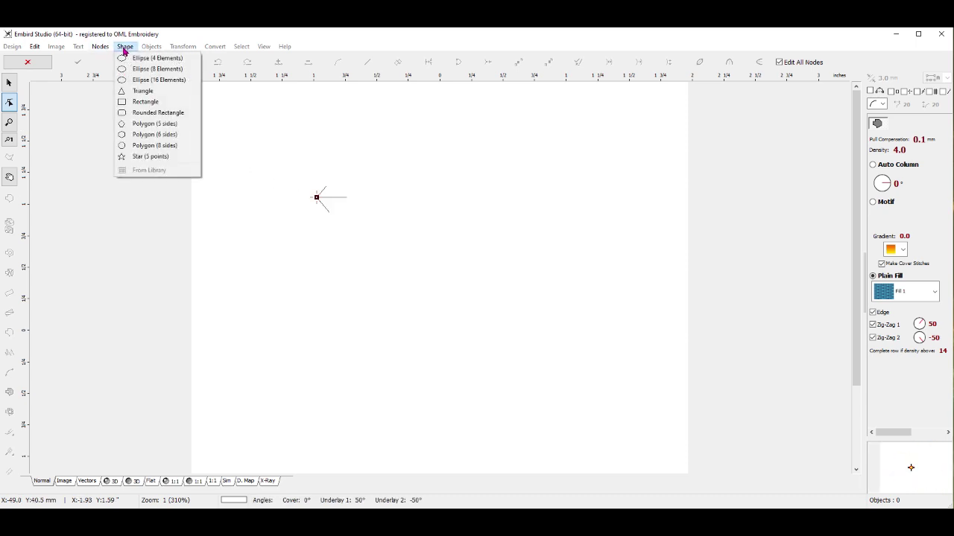
pyautogui.click(161, 103)
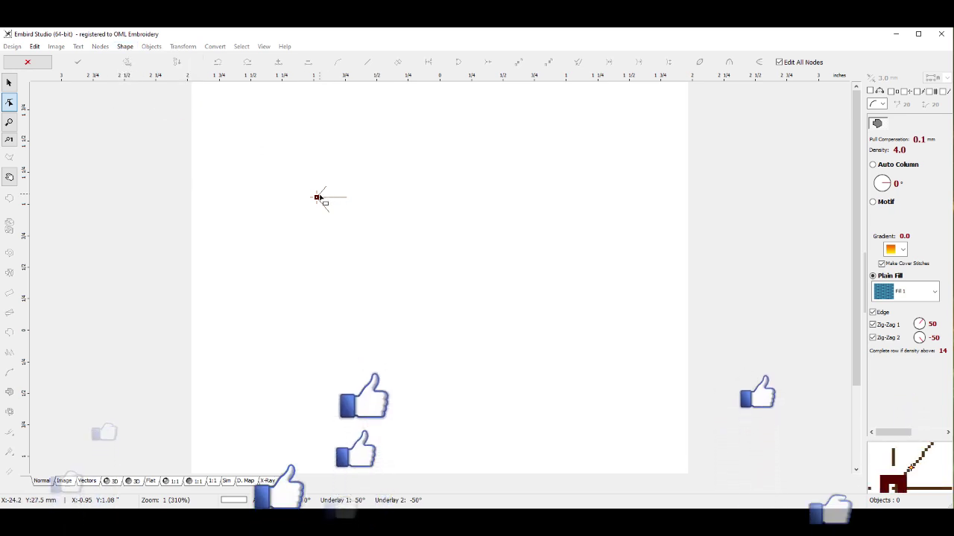
pyautogui.moveTo(317, 197)
pyautogui.mouseDown()
pyautogui.moveTo(424, 264)
pyautogui.moveTo(411, 234)
pyautogui.moveTo(396, 256)
pyautogui.moveTo(415, 249)
pyautogui.moveTo(401, 254)
pyautogui.moveTo(396, 317)
pyautogui.mouseUp()
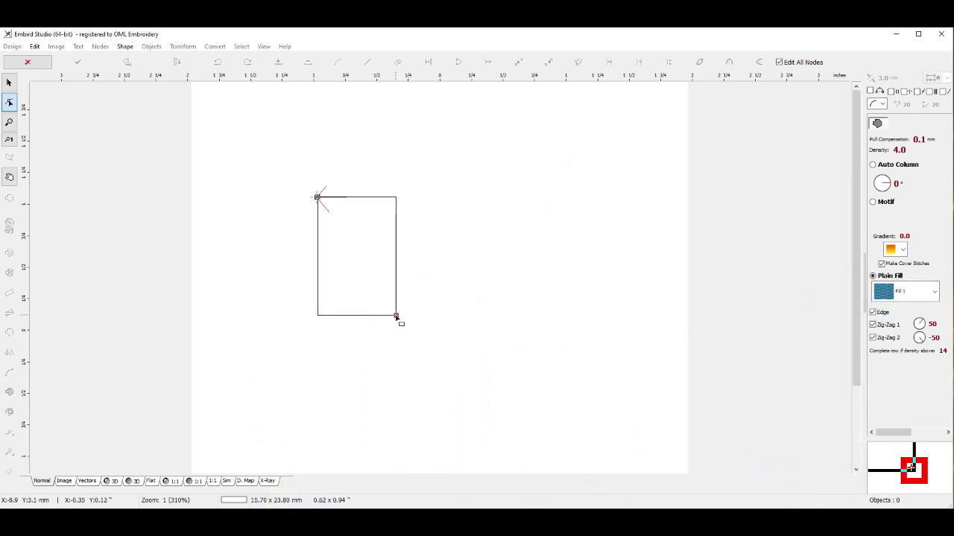
# Convert the rectangle to elements and generate its 726-stitch black Plain Fill
pyautogui.rightClick(395, 317)
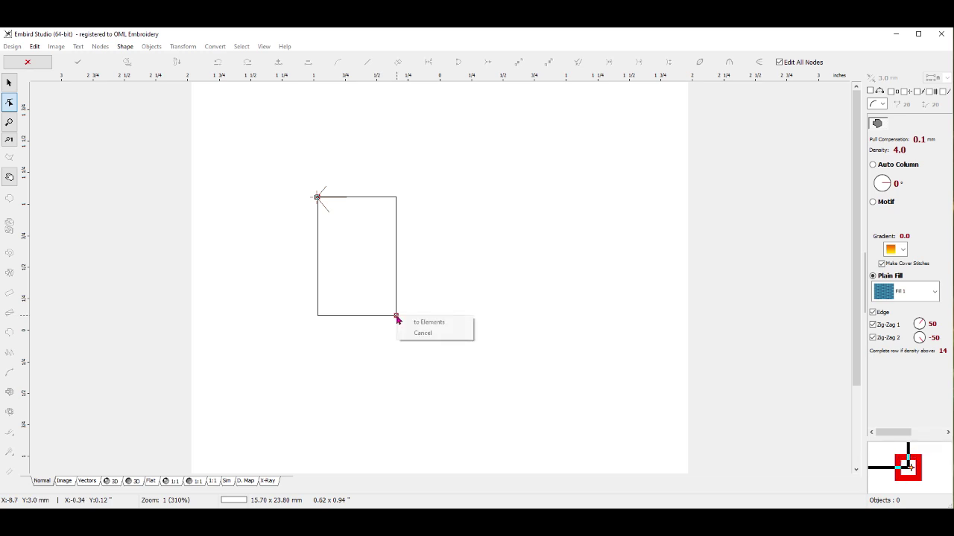
pyautogui.click(417, 322)
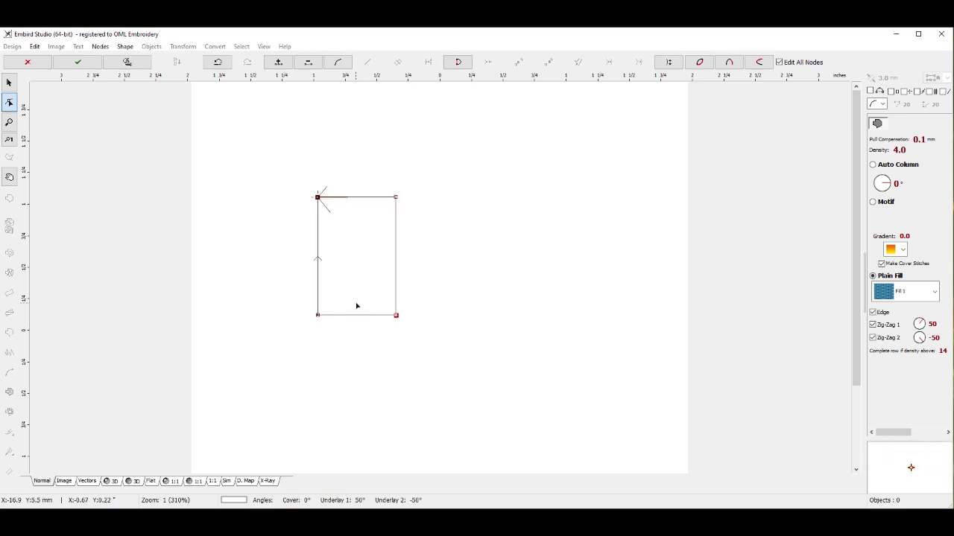
pyautogui.click(128, 62)
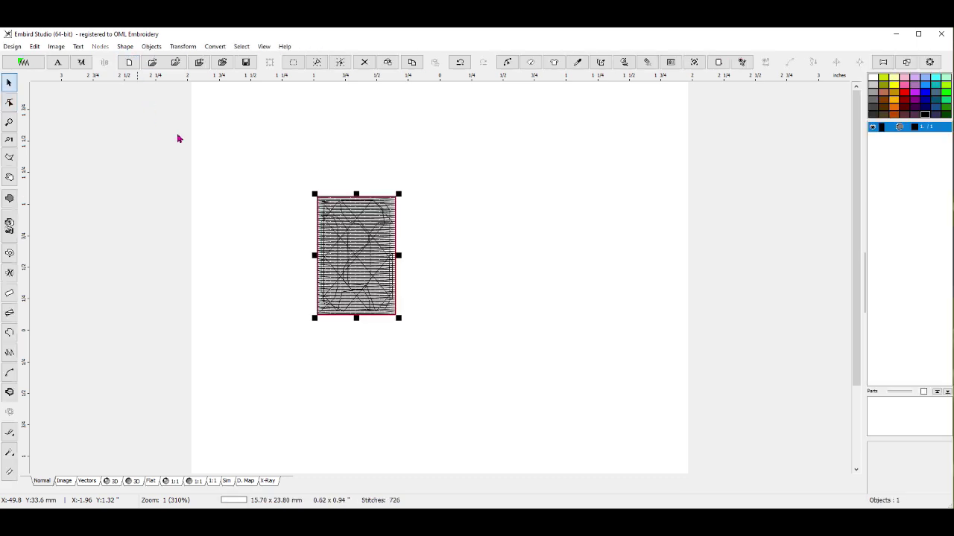
# Duplicate the rectangle, shorten the copy to 15.20 mm, and move it up and right
pyautogui.rightClick(358, 238)
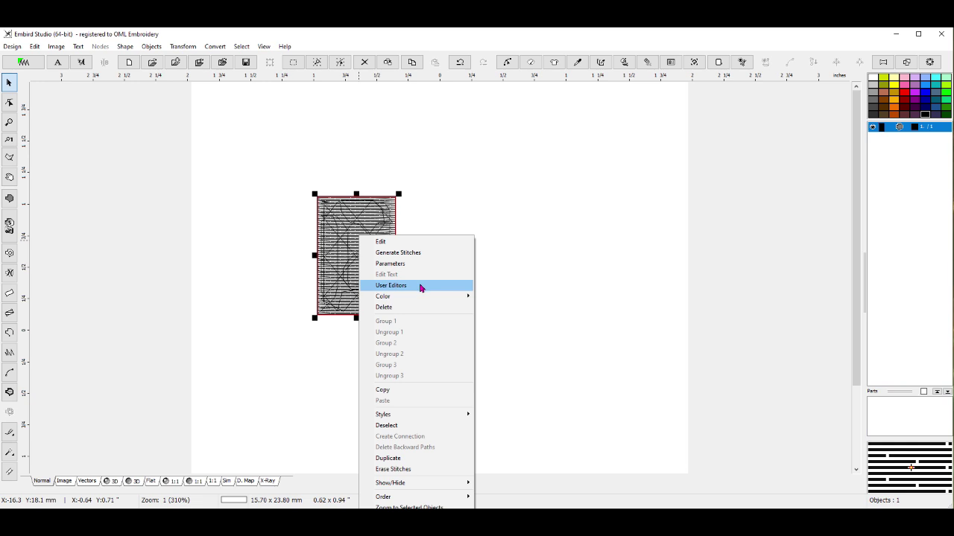
pyautogui.click(400, 458)
pyautogui.moveTo(380, 257); pyautogui.dragTo(483, 251)
pyautogui.moveTo(463, 322); pyautogui.dragTo(462, 277)
pyautogui.moveTo(468, 240); pyautogui.dragTo(468, 195)
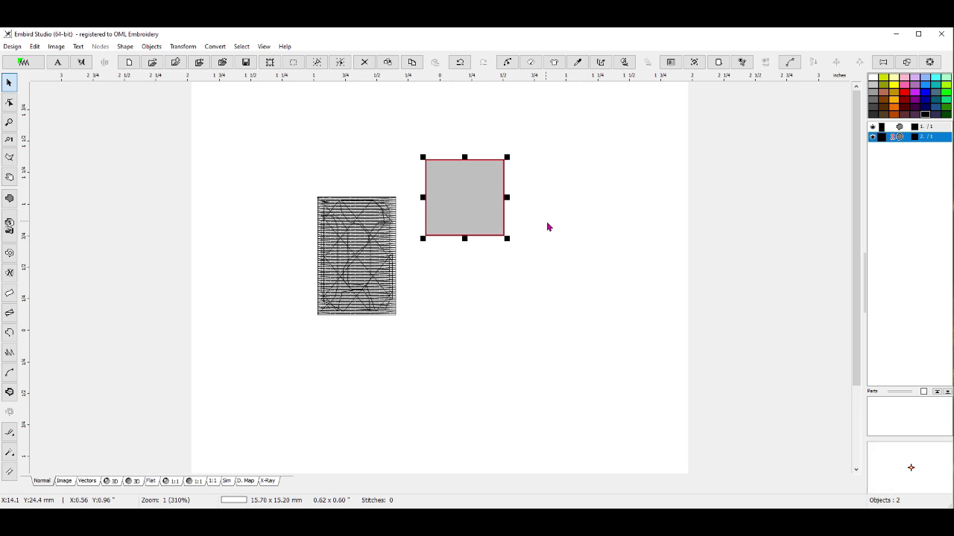
pyautogui.moveTo(575, 262); pyautogui.dragTo(412, 134)
# Generate stitches for the copy, colour it red, then select both rectangles
pyautogui.click(624, 62)
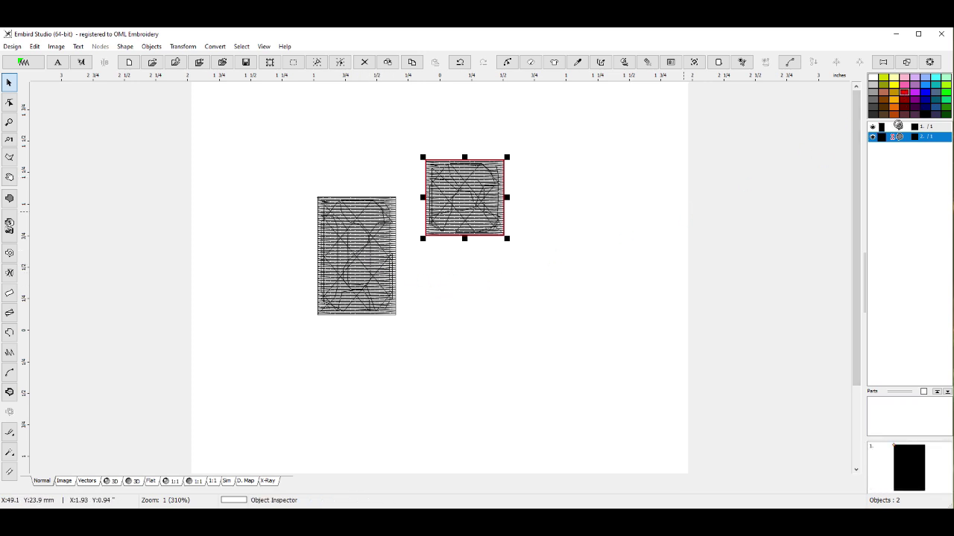
pyautogui.click(885, 137)
pyautogui.click(519, 317)
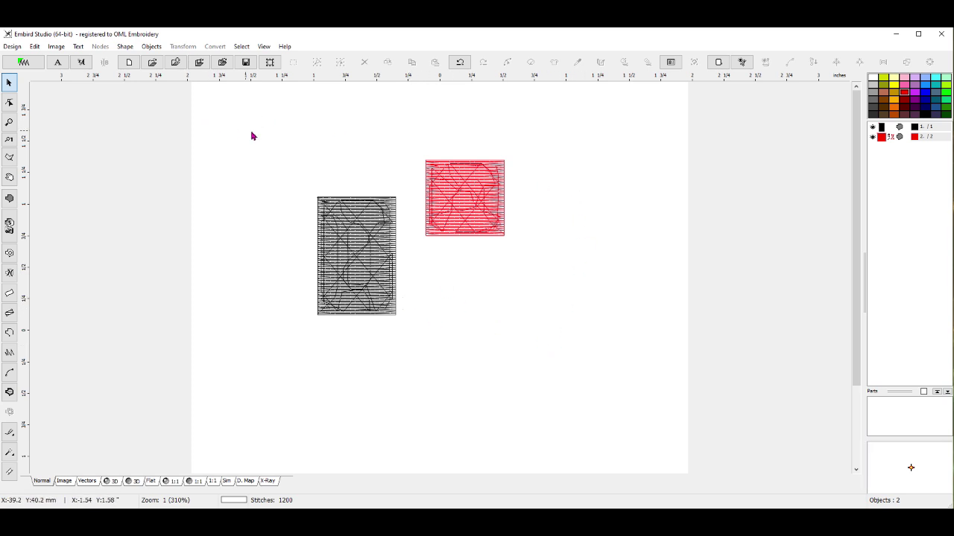
pyautogui.moveTo(259, 122); pyautogui.dragTo(566, 405)
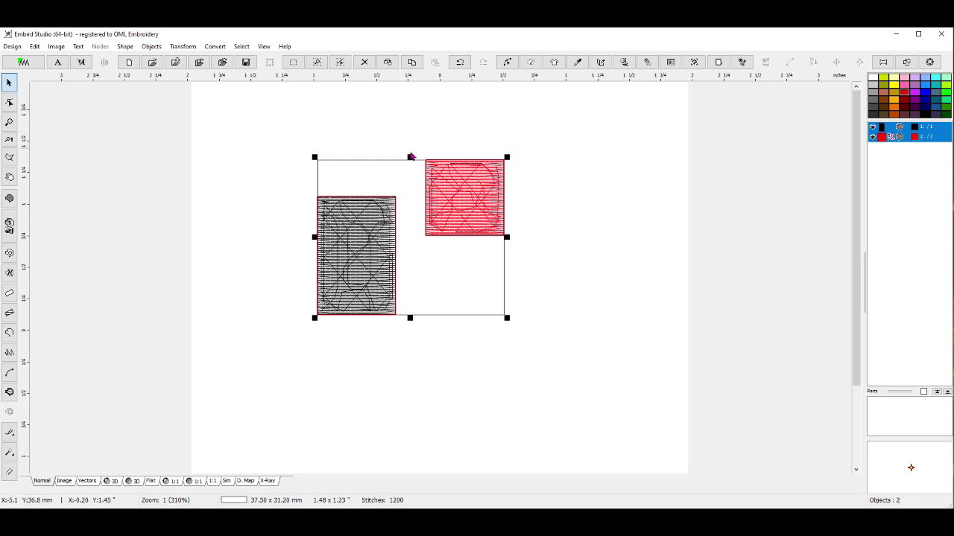
# Open the Transformation Window from the Transform menu for both rectangles
pyautogui.click(182, 47)
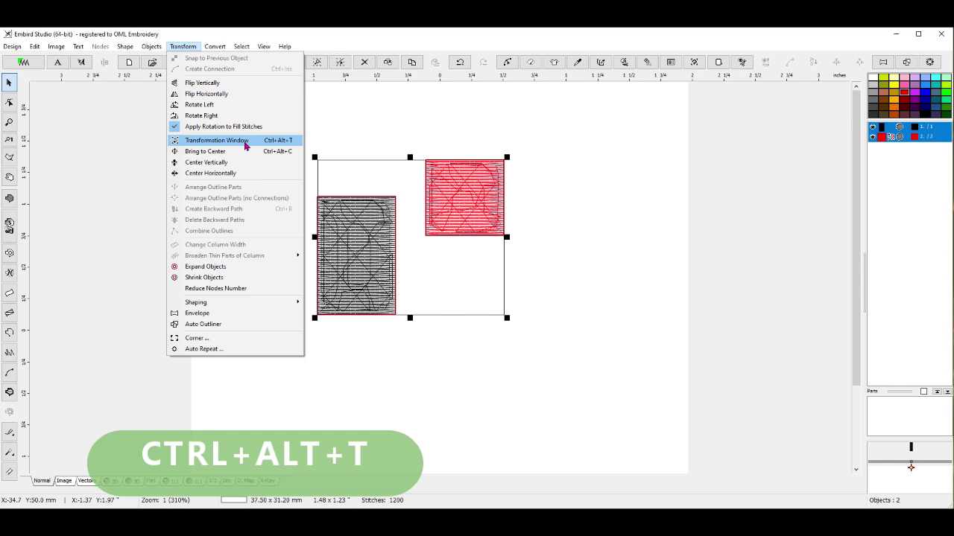
pyautogui.click(245, 145)
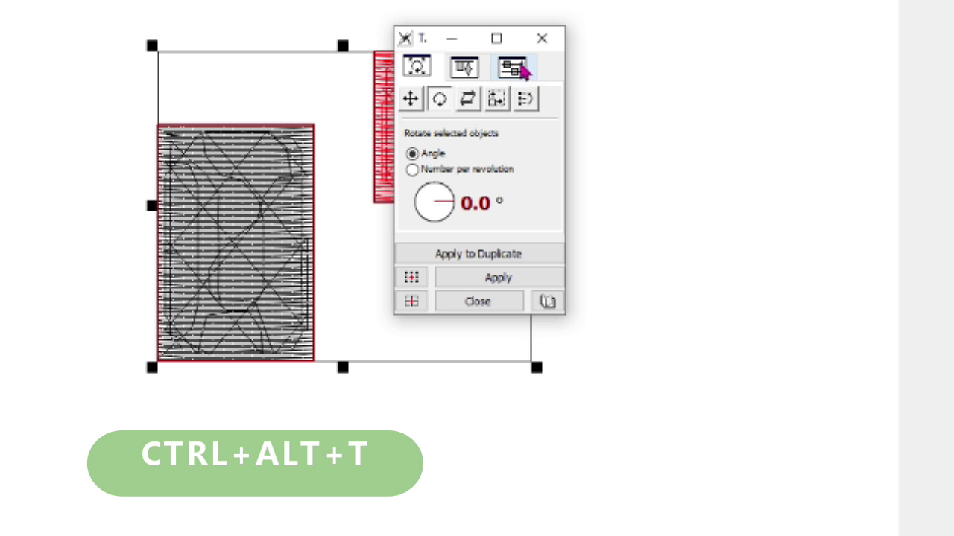
# Switch to the Align tab and select top-edge alignment
pyautogui.click(470, 74)
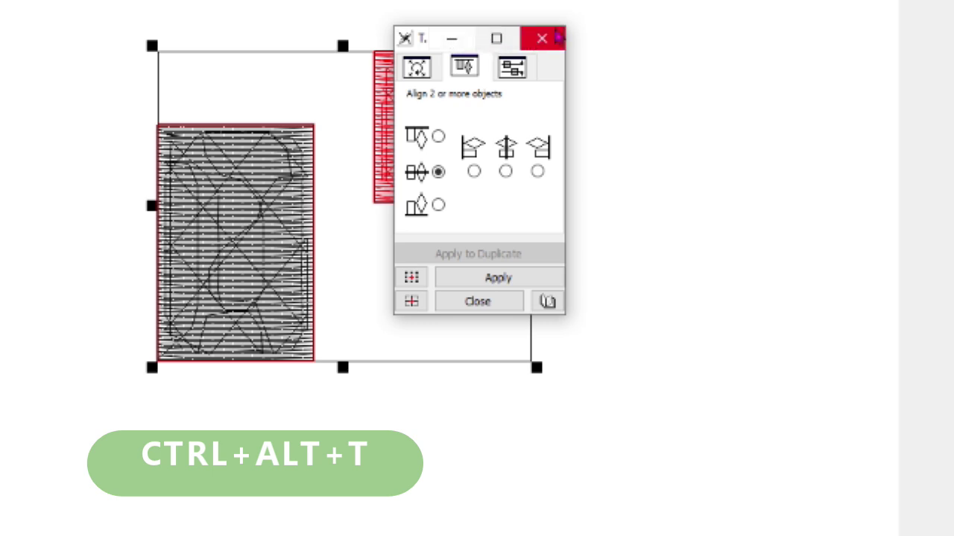
pyautogui.click(438, 138)
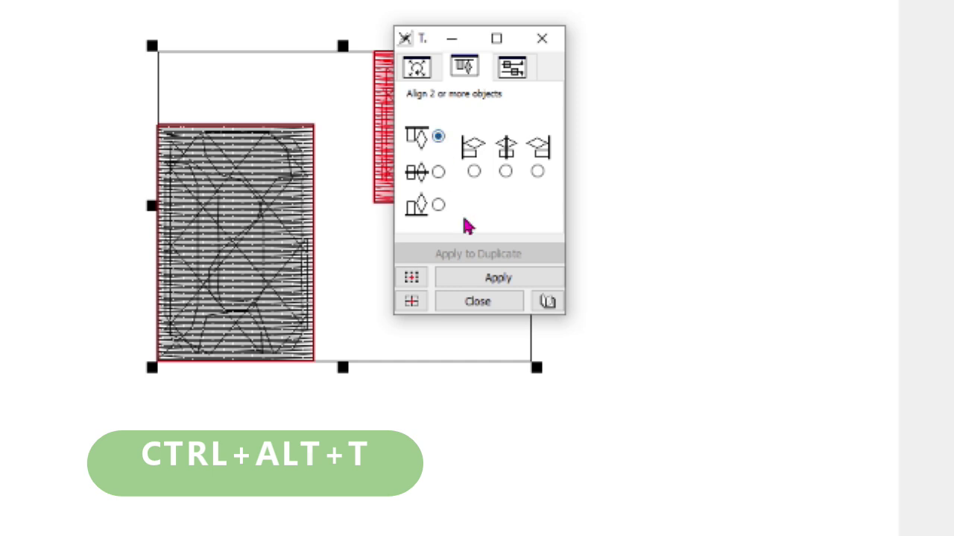
# Apply top, horizontal-centre, right-edge and bottom alignments to the red rectangle in turn
pyautogui.click(492, 280)
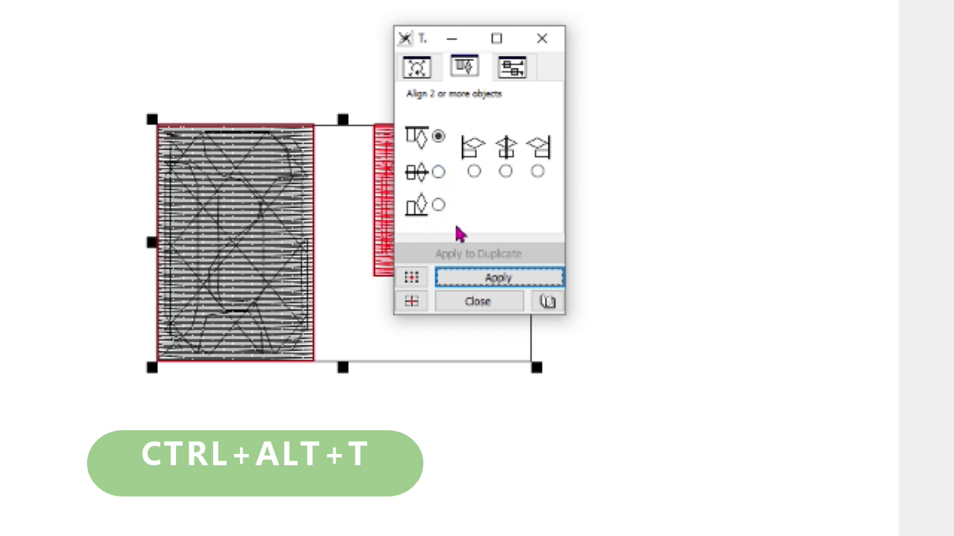
pyautogui.click(506, 173)
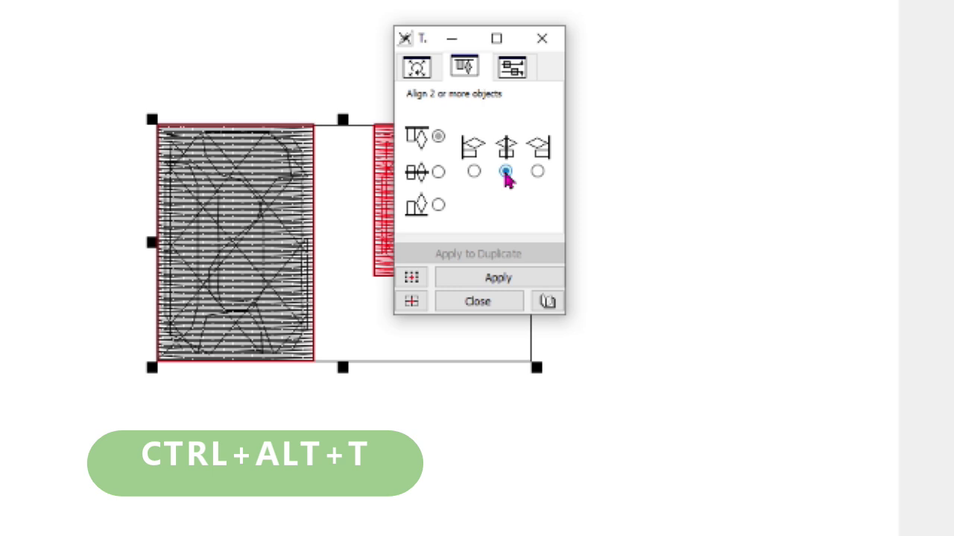
pyautogui.click(509, 279)
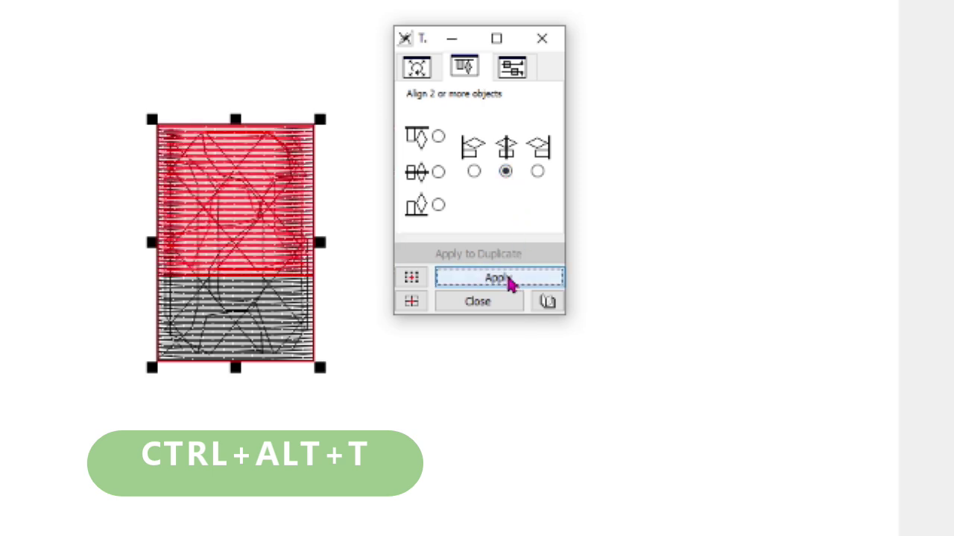
pyautogui.click(536, 172)
pyautogui.click(504, 279)
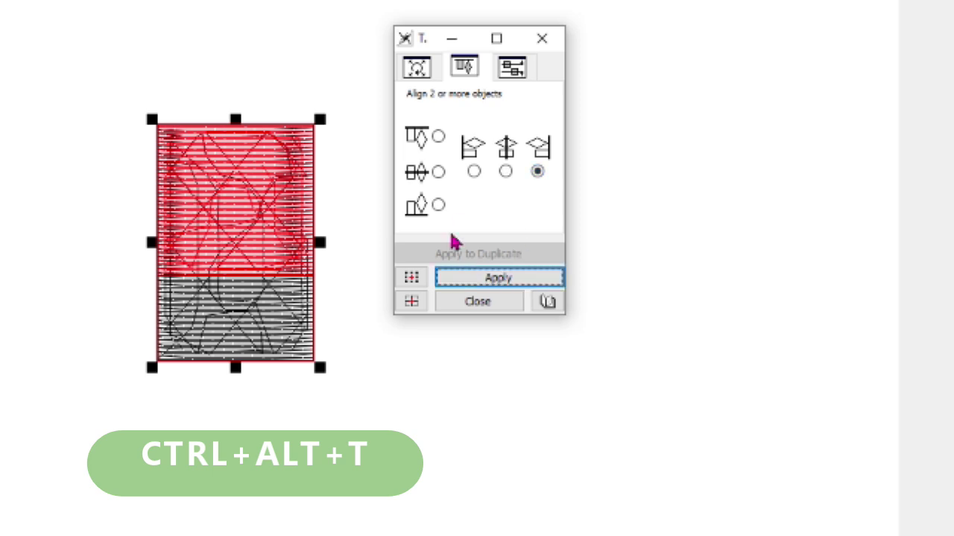
pyautogui.click(439, 204)
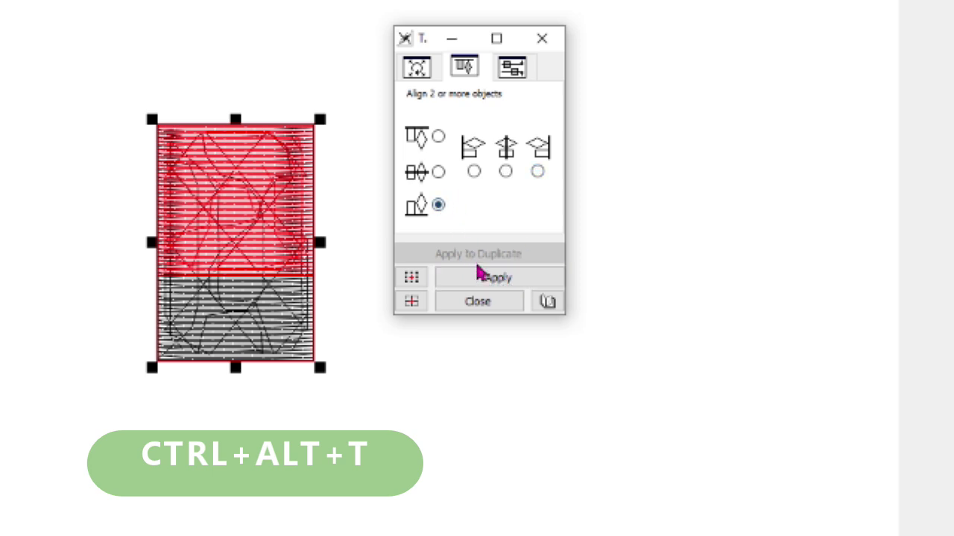
pyautogui.click(483, 278)
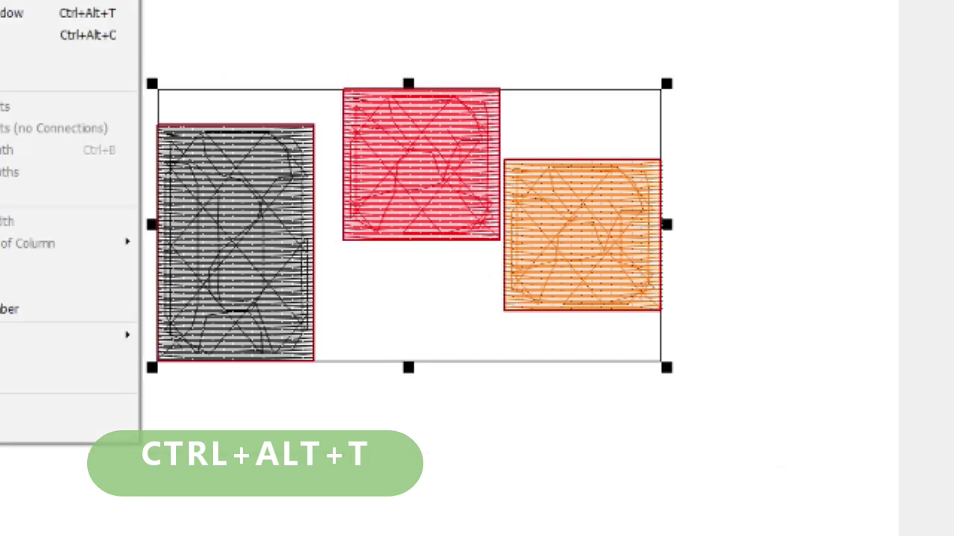
# Apply the first horizontal spacing option to the three rectangles in the Spacing tab
pyautogui.click(31, 22)
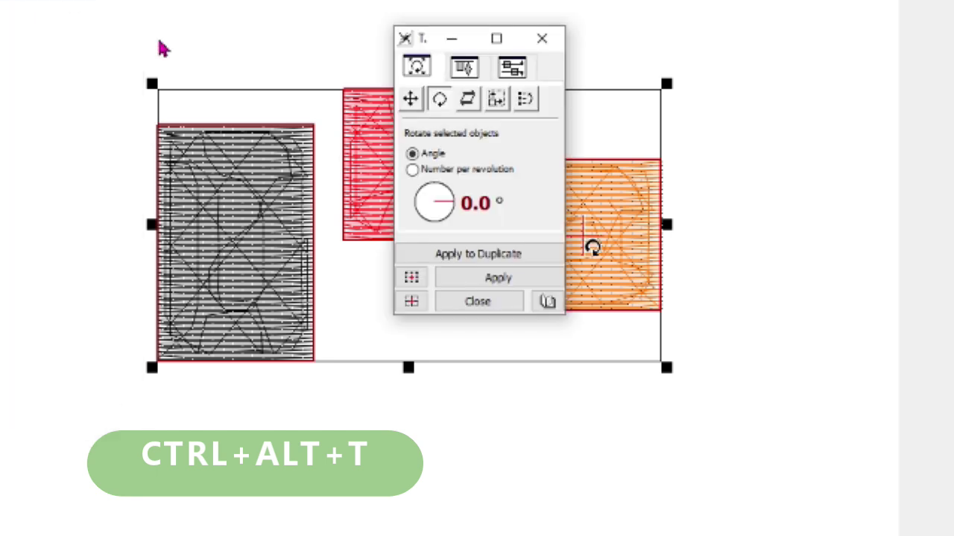
pyautogui.click(521, 69)
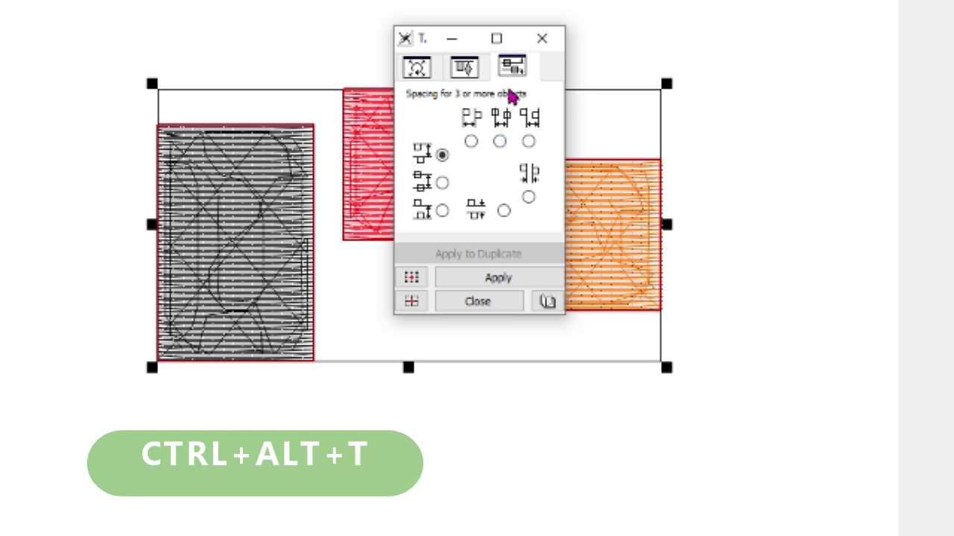
pyautogui.click(471, 143)
pyautogui.click(492, 275)
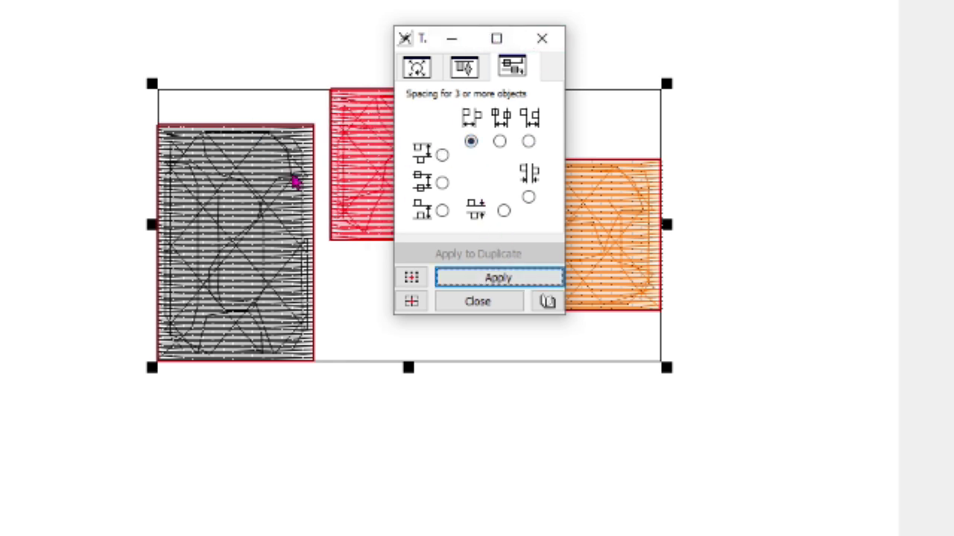
# Apply centre-based horizontal spacing, then choose top alignment on the Align tab
pyautogui.click(499, 141)
pyautogui.click(498, 282)
pyautogui.click(463, 73)
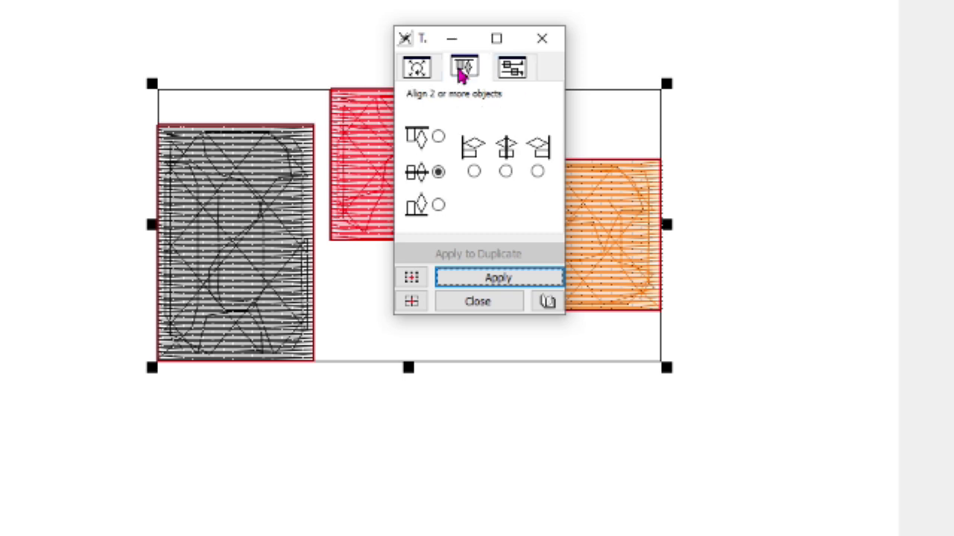
pyautogui.click(439, 139)
# Align the red and orange rectangles' tops with the black one and clear the selection
pyautogui.click(503, 278)
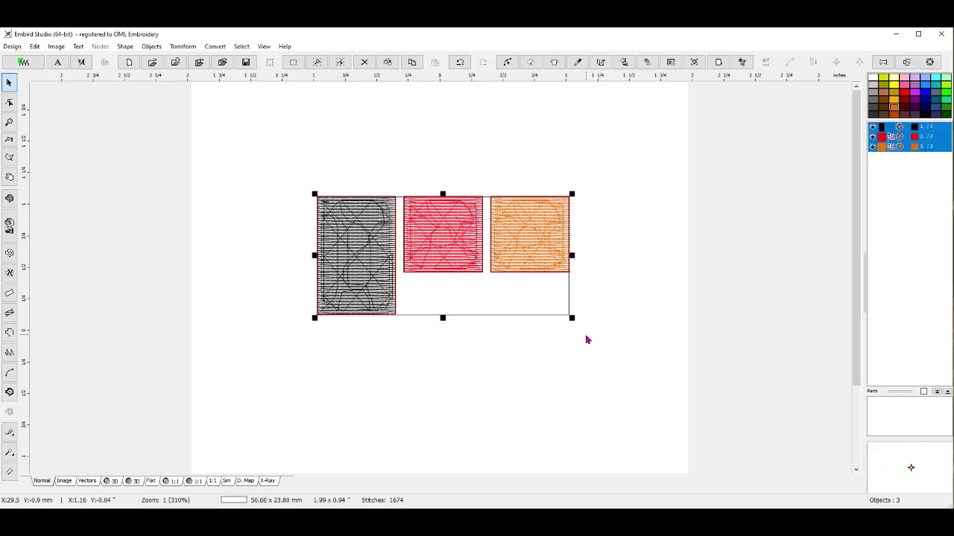
pyautogui.click(768, 483)
pyautogui.click(515, 251)
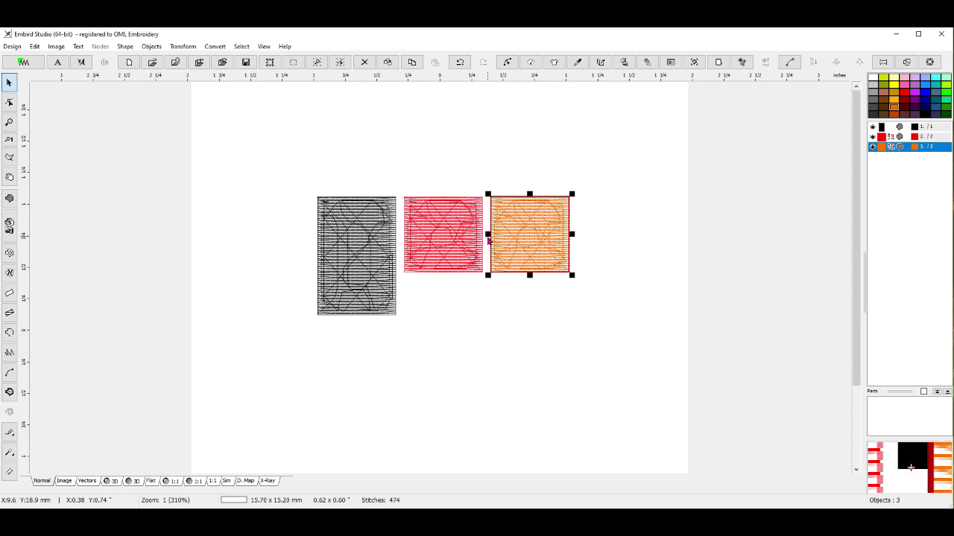
pyautogui.click(499, 317)
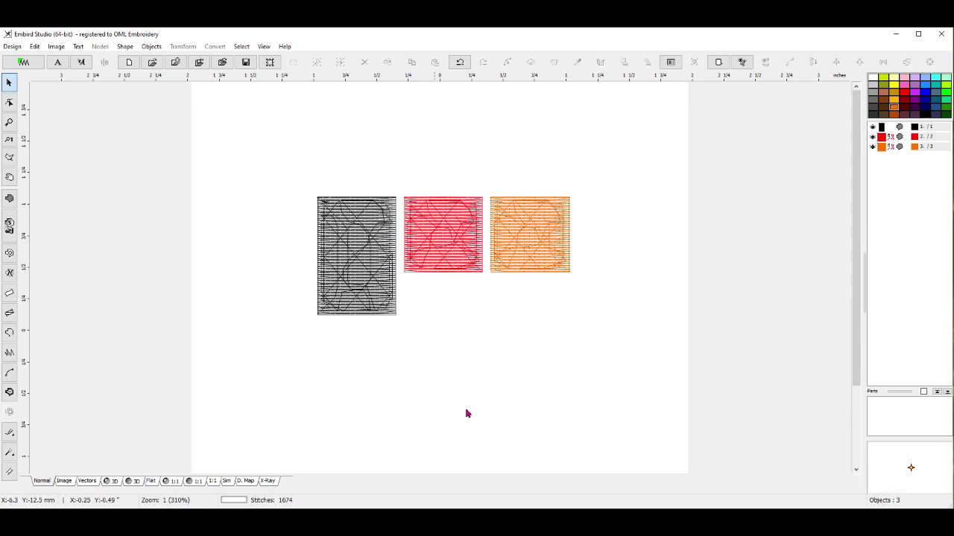
pyautogui.moveTo(279, 152); pyautogui.dragTo(618, 350)
pyautogui.click(614, 234)
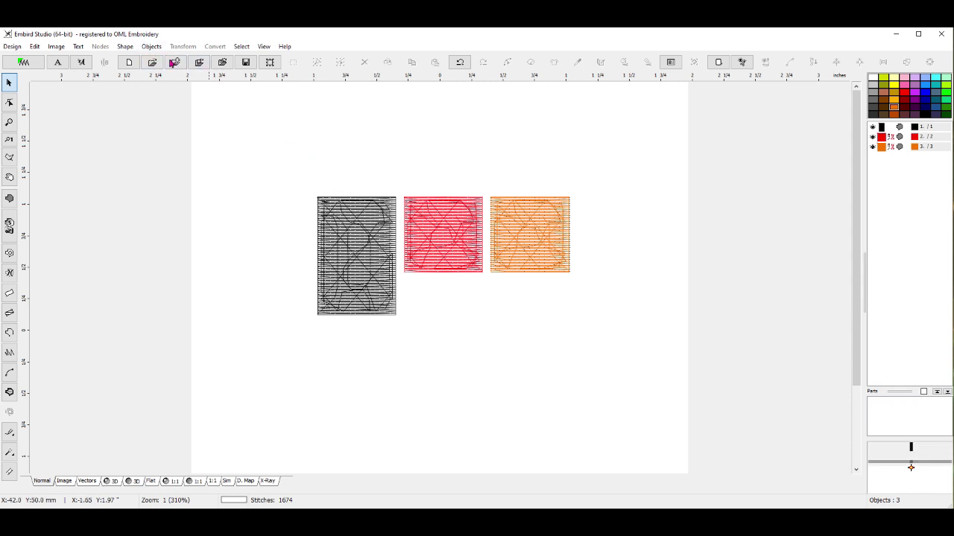
pyautogui.moveTo(272, 138); pyautogui.dragTo(642, 350)
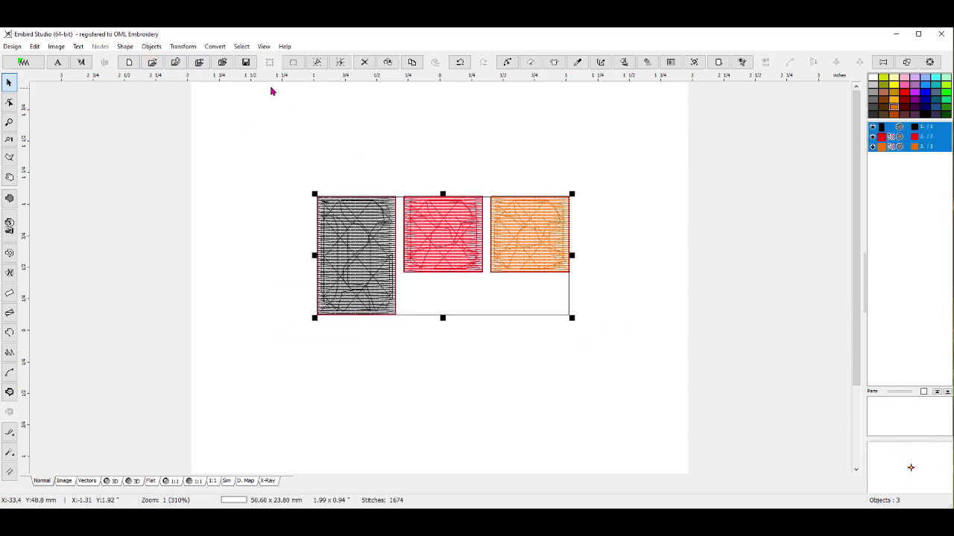
pyautogui.click(183, 46)
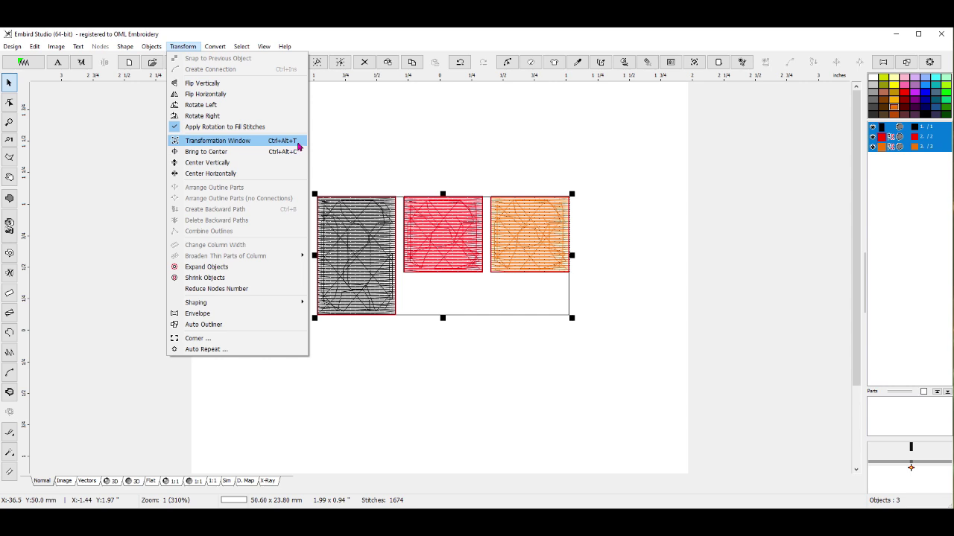
pyautogui.click(407, 139)
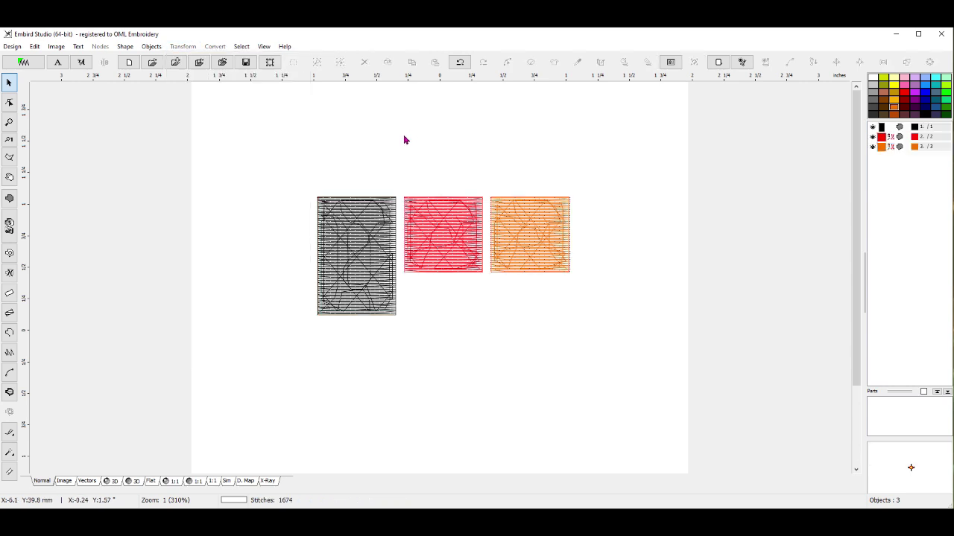